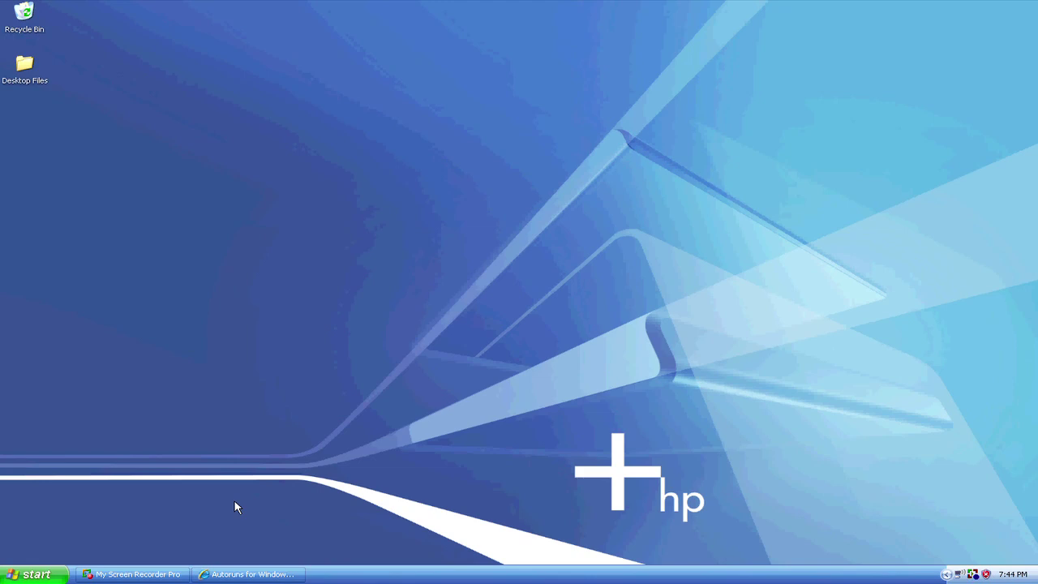
From the Start menu, open Control Panel's Performance and Maintenance category.
left_click(23, 578)
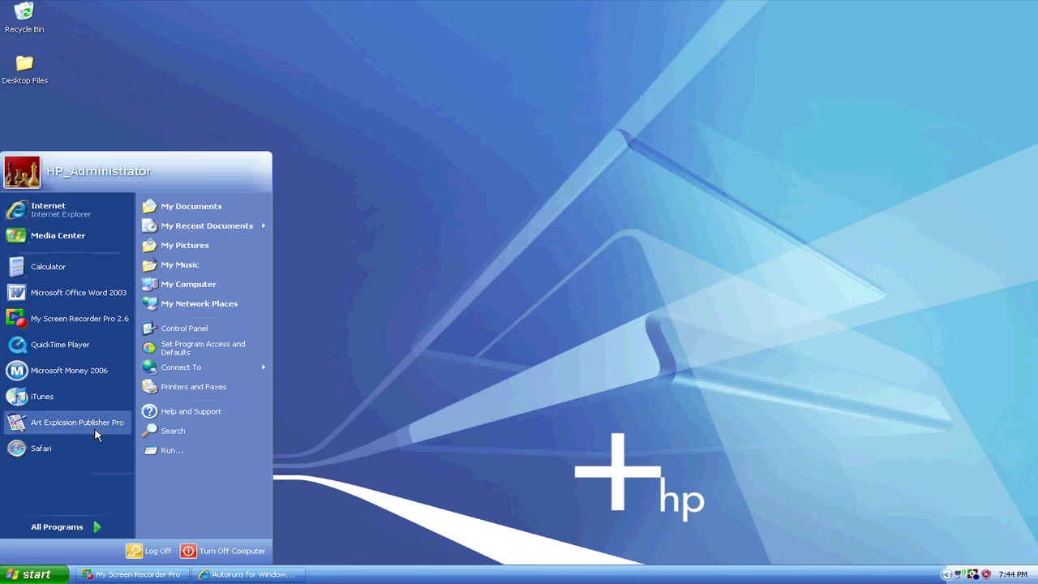
left_click(171, 331)
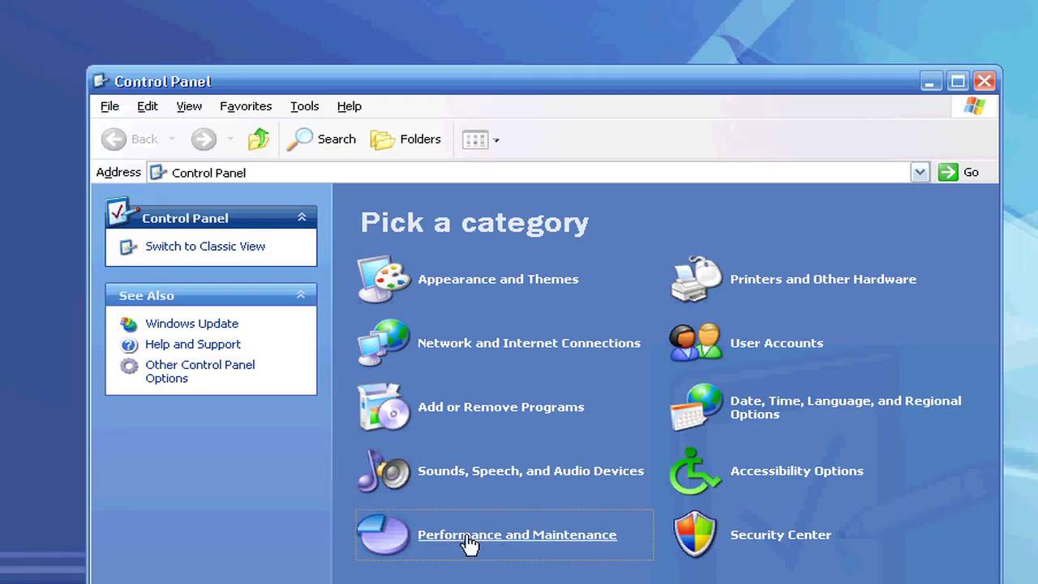
left_click(468, 537)
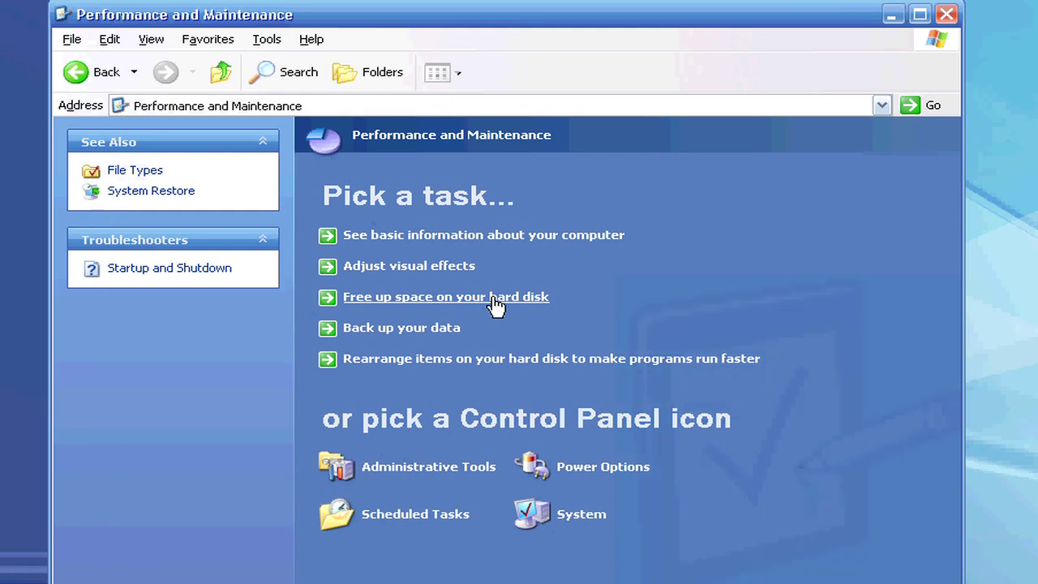
Run Disk Cleanup on drive HP_PAVILION (C:) and tick the Recycle Bin category.
left_click(494, 297)
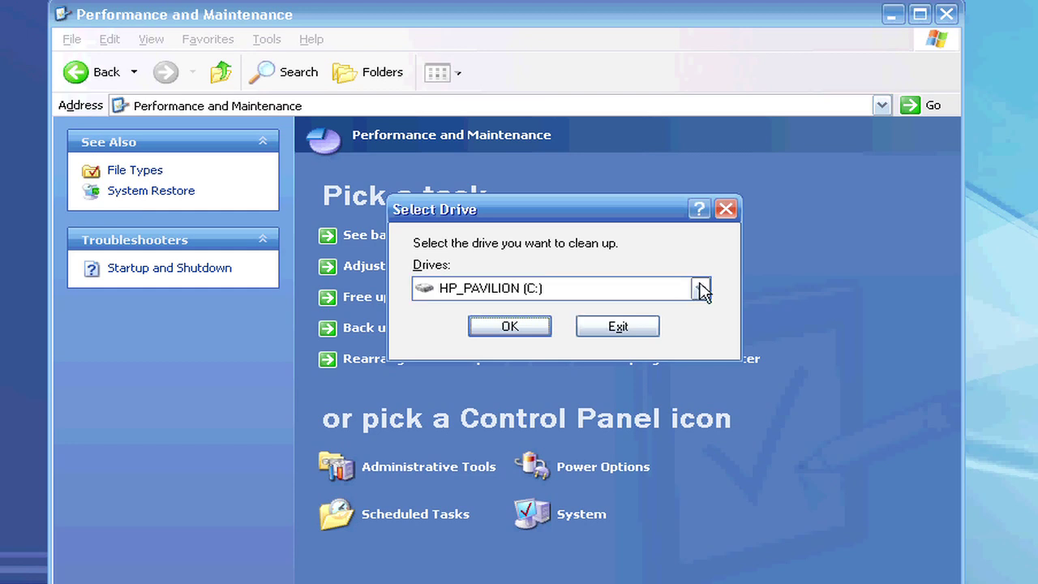
left_click(700, 289)
left_click(576, 310)
left_click(523, 325)
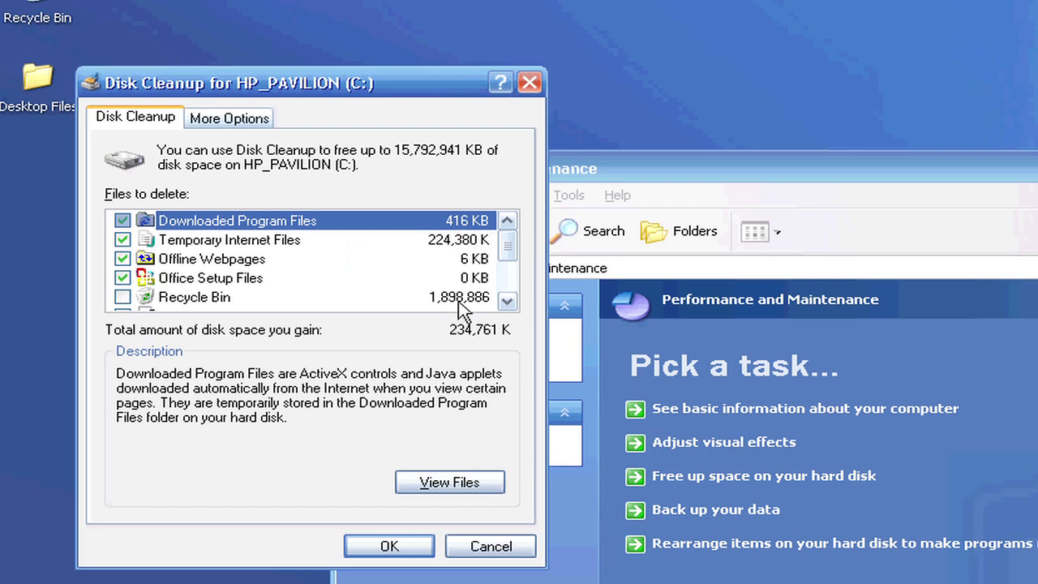
left_click(123, 297)
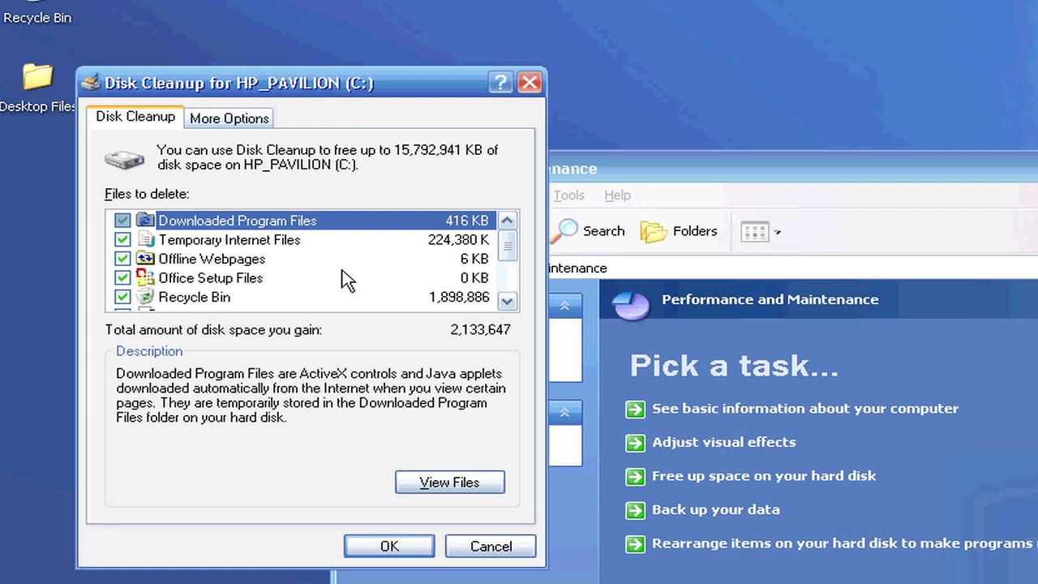
Review the Files to delete list, leaving Compress old files and Content Indexer catalog unchecked.
left_click(510, 300)
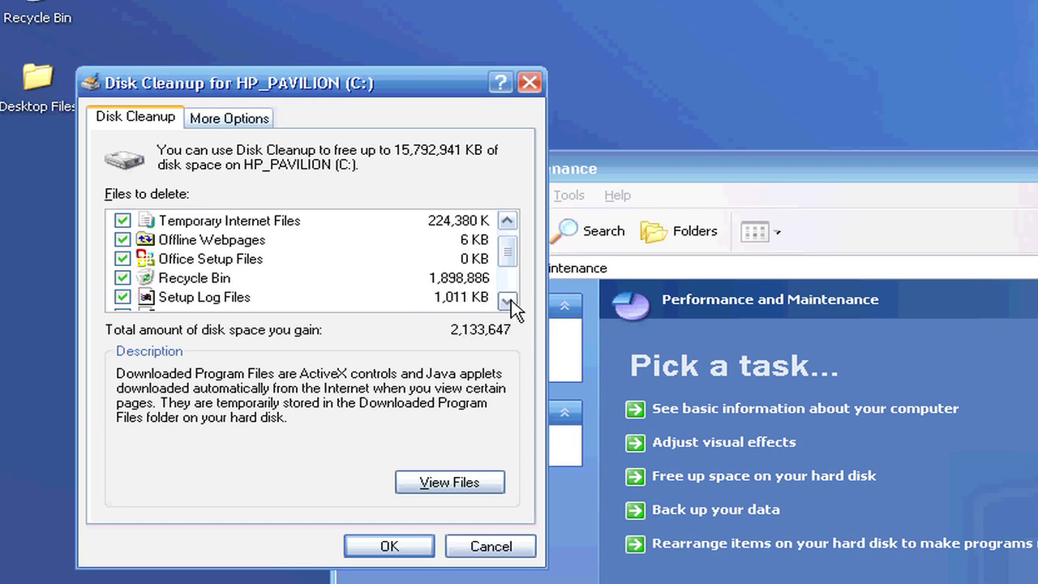
left_click(510, 300)
left_click(511, 300)
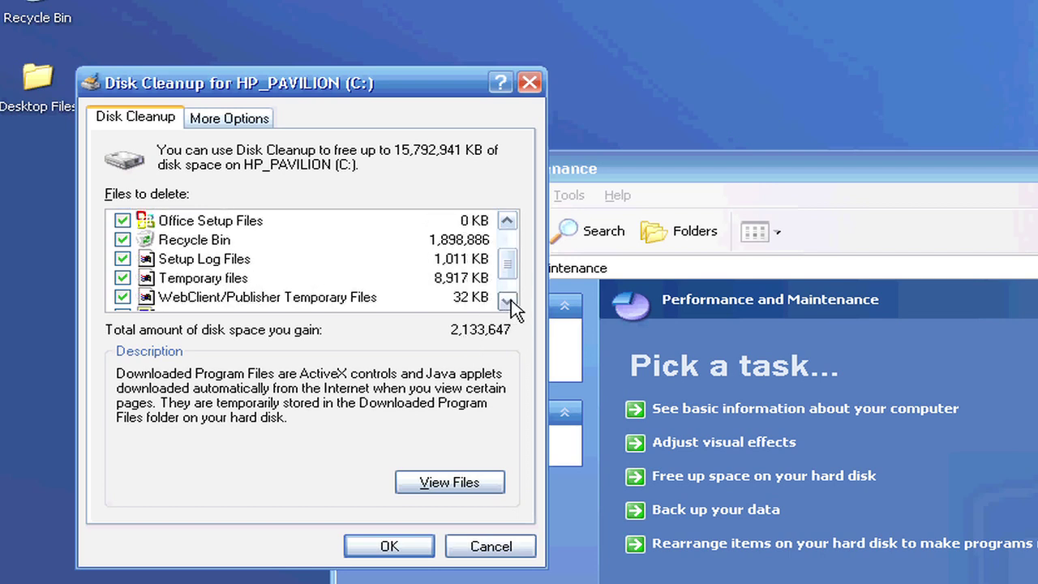
left_click(509, 300)
left_click(510, 300)
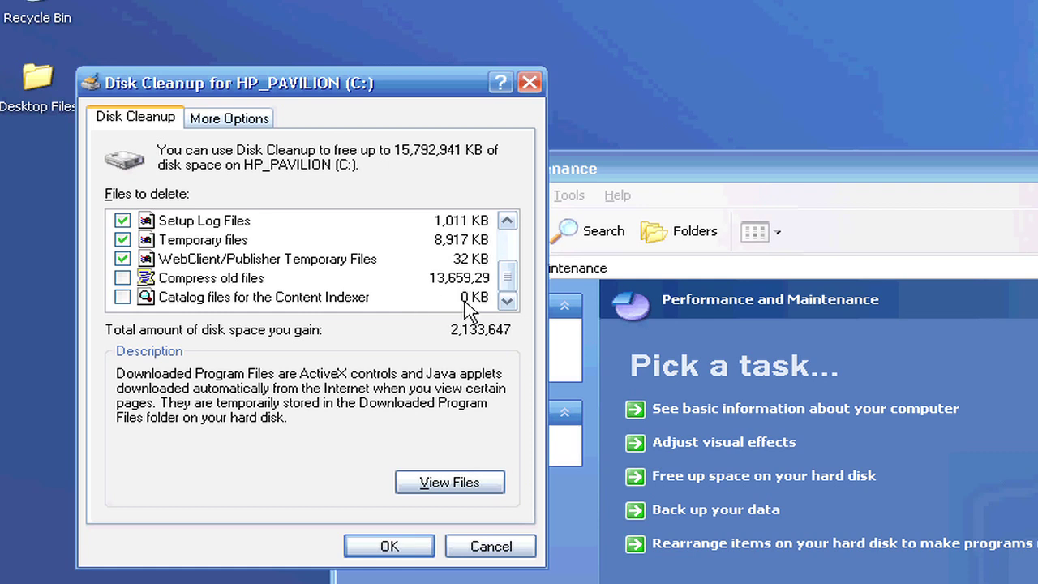
scroll(468, 310, "up", 1)
scroll(468, 308, "down", 1)
scroll(506, 334, "up", 2)
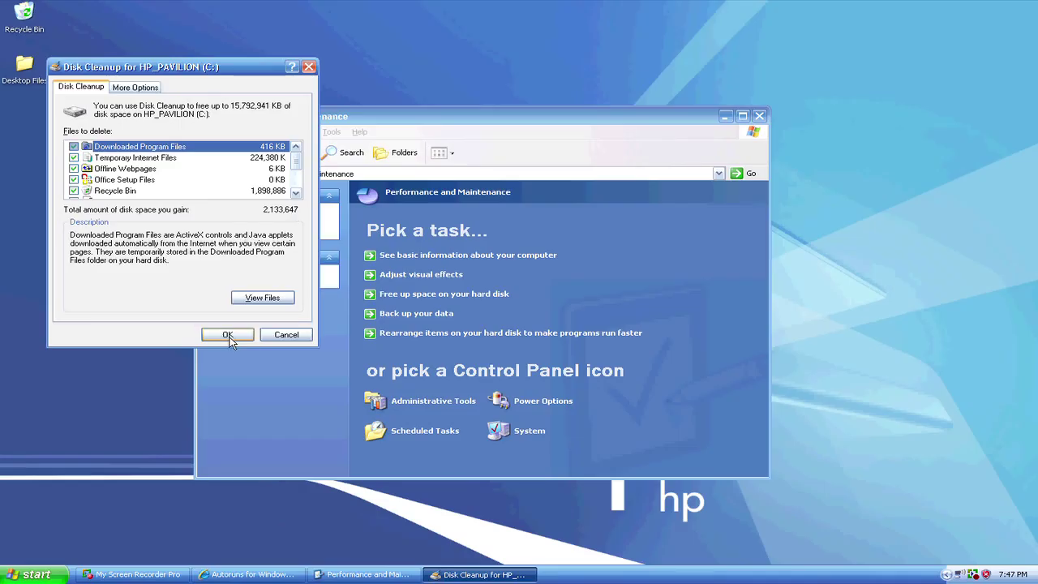
Confirm deleting the selected Disk Cleanup files and launch Internet Explorer.
left_click(228, 335)
left_click(490, 325)
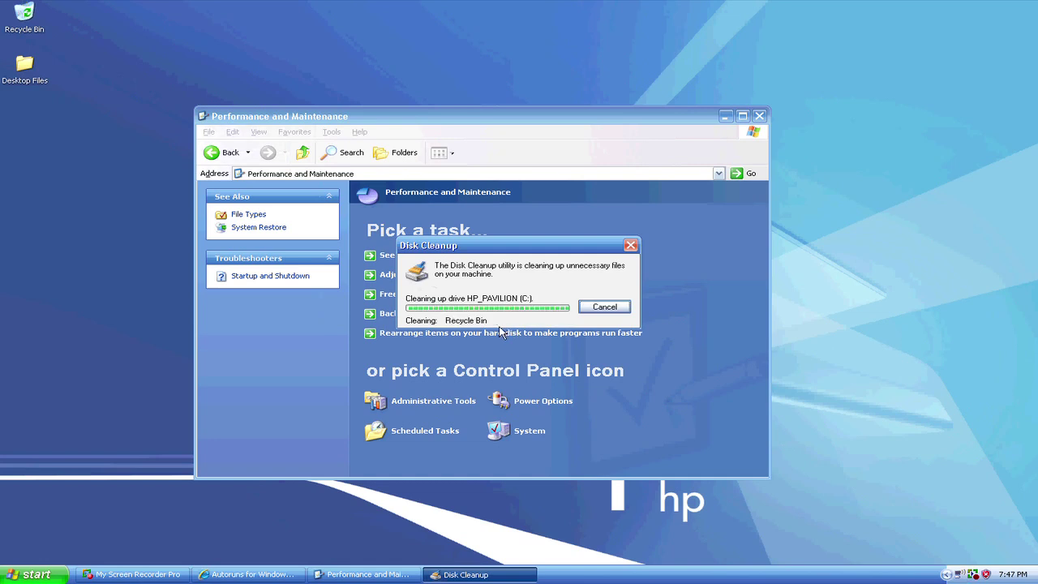
left_click(37, 574)
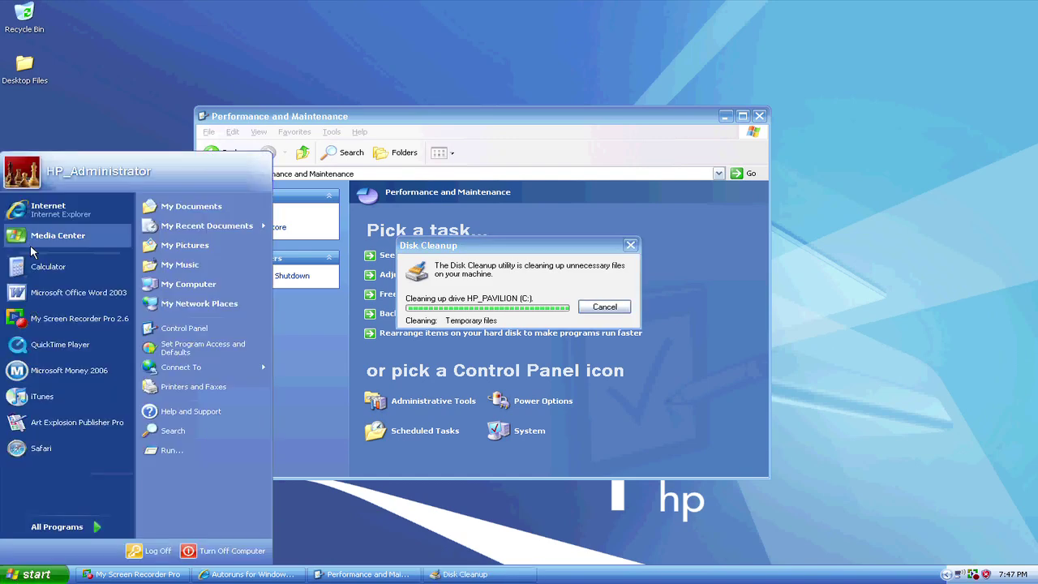
left_click(45, 212)
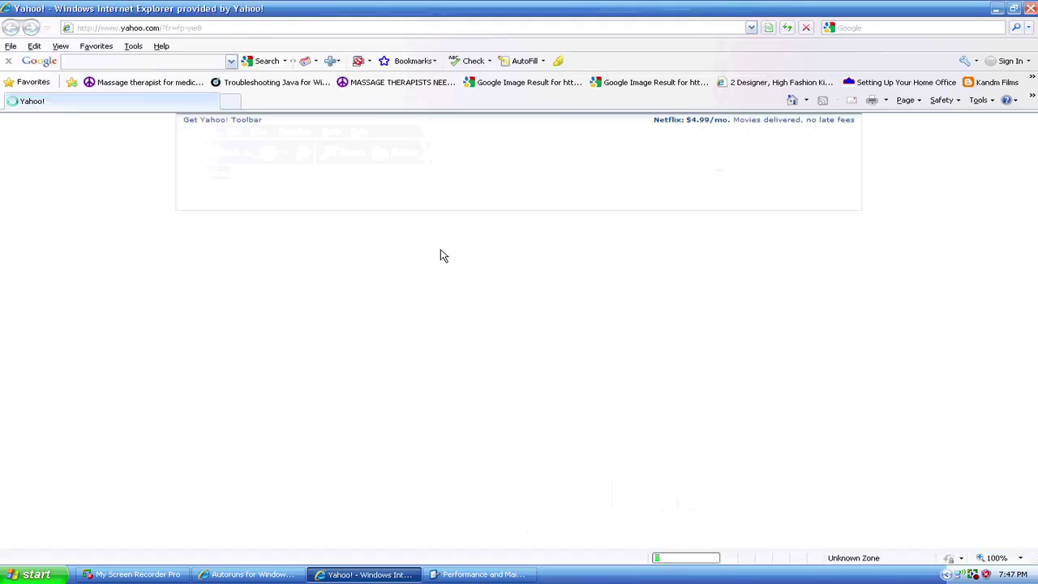
Bring up Internet Explorer's Internet Options on the General page.
left_click(993, 101)
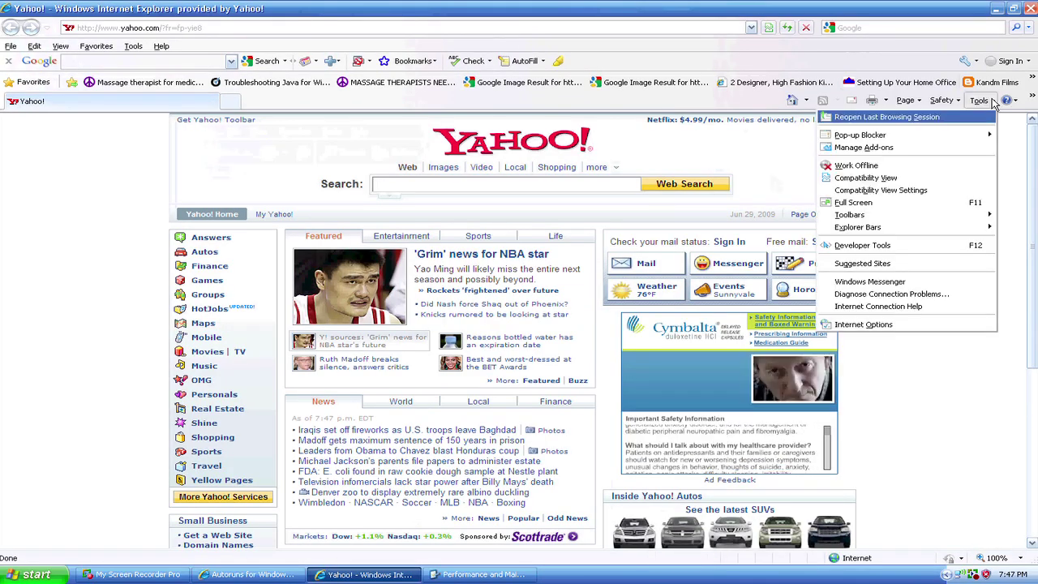
left_click(874, 324)
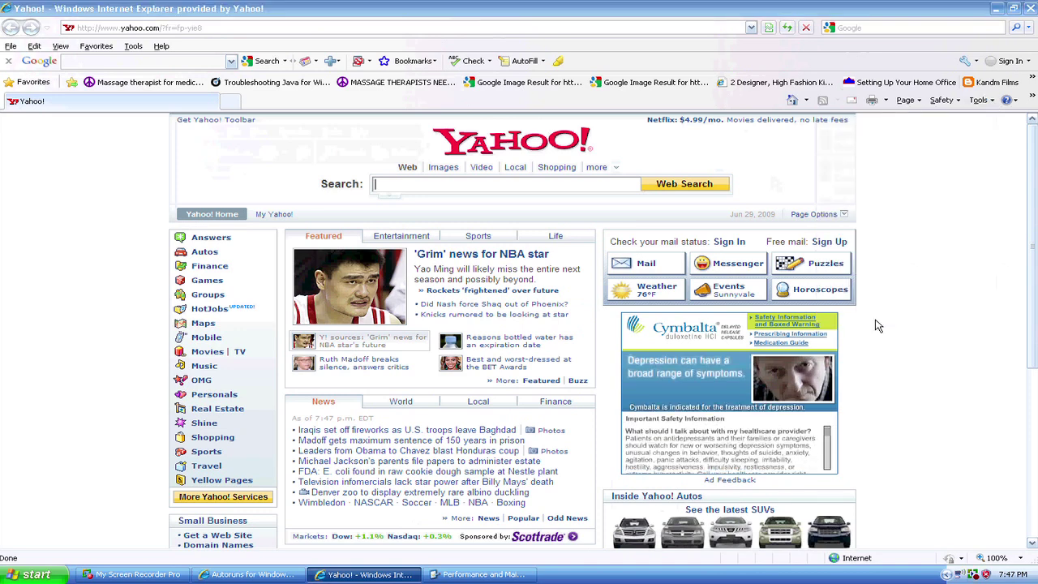
left_click(114, 237)
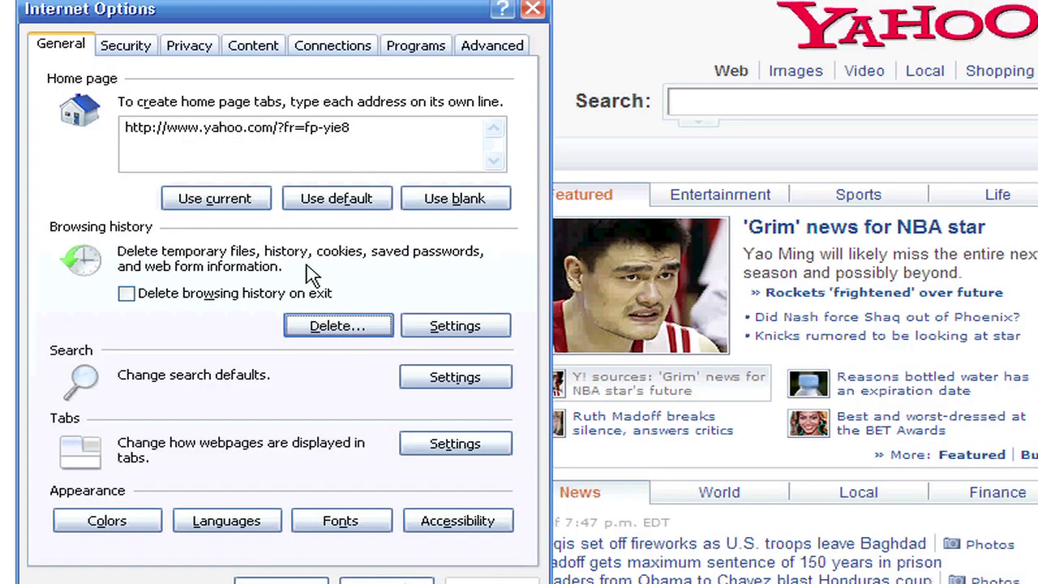
Delete only temporary Internet files, keeping passwords, form data, history and cookies, then close Internet Explorer.
left_click(328, 331)
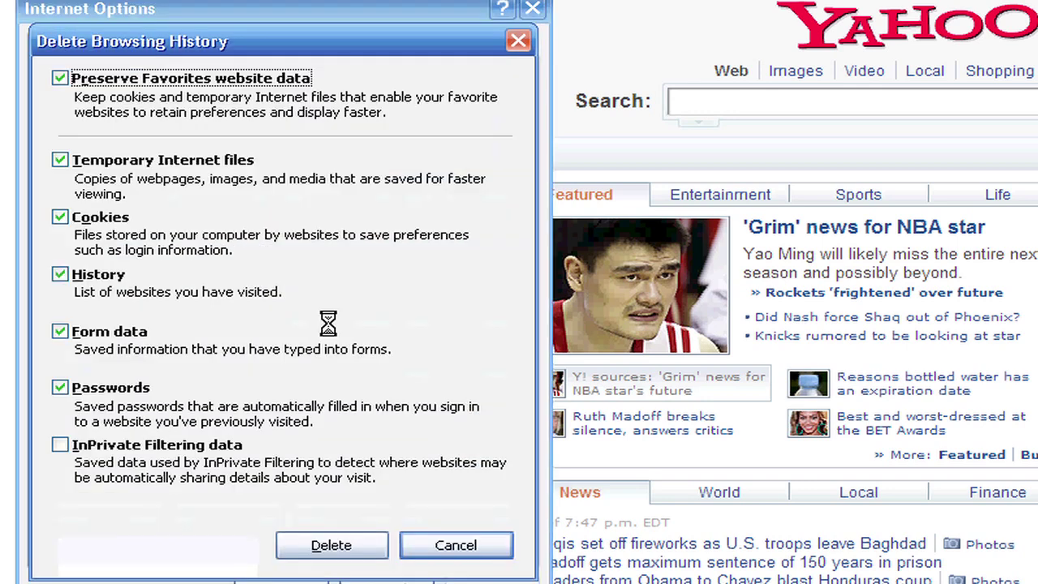
left_click(60, 388)
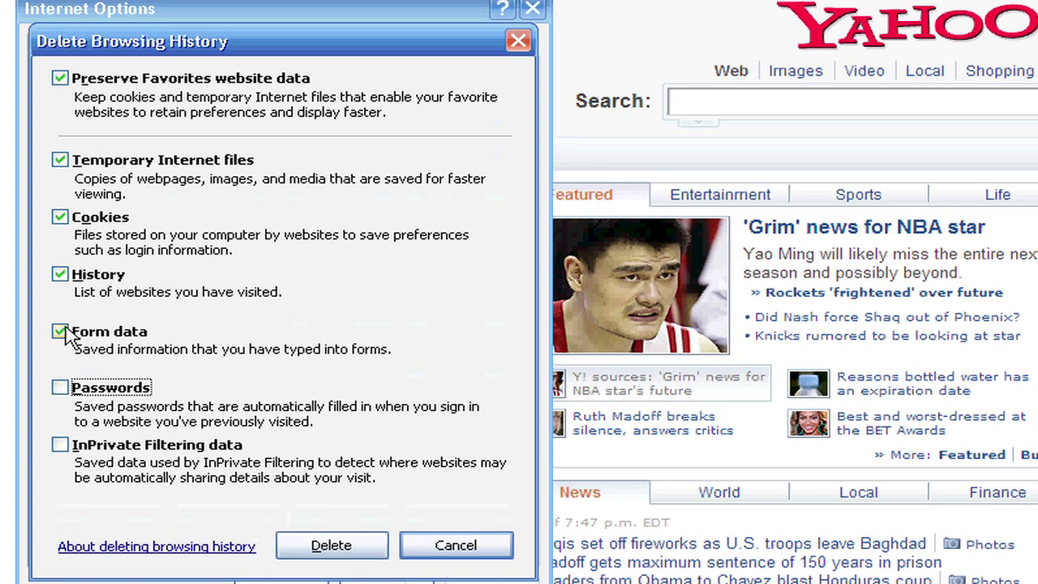
left_click(63, 332)
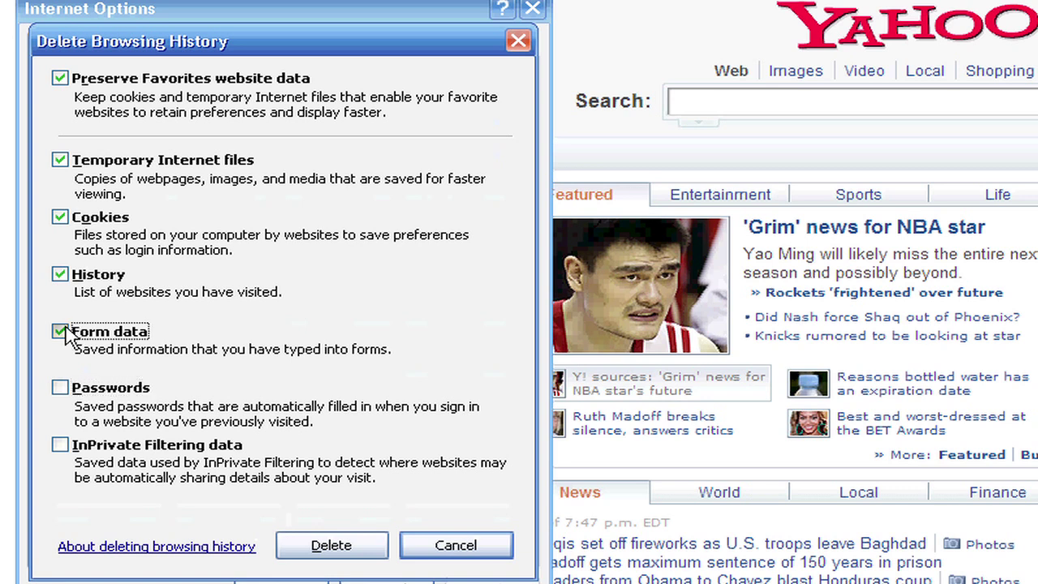
left_click(61, 277)
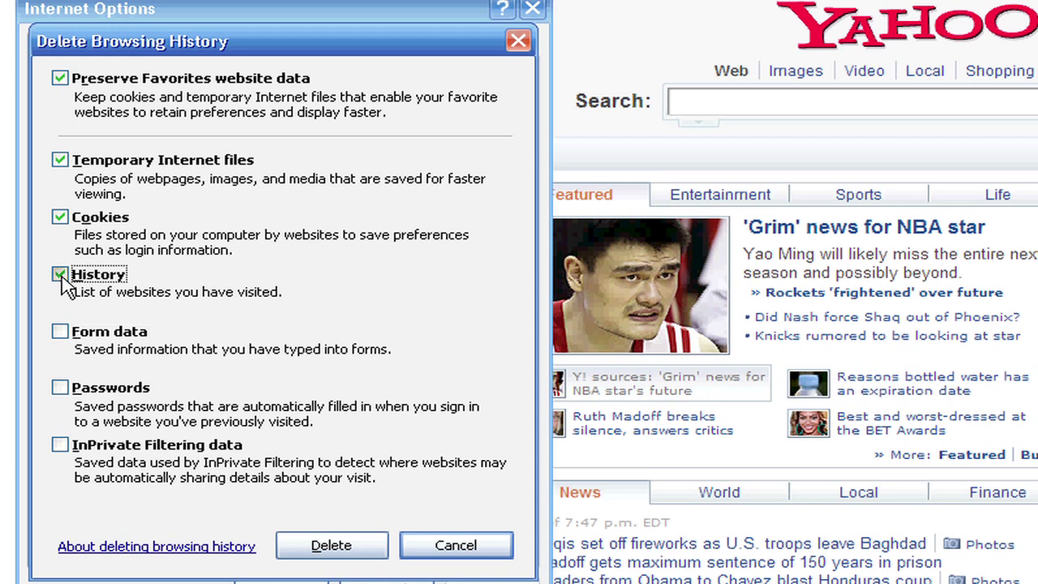
left_click(61, 218)
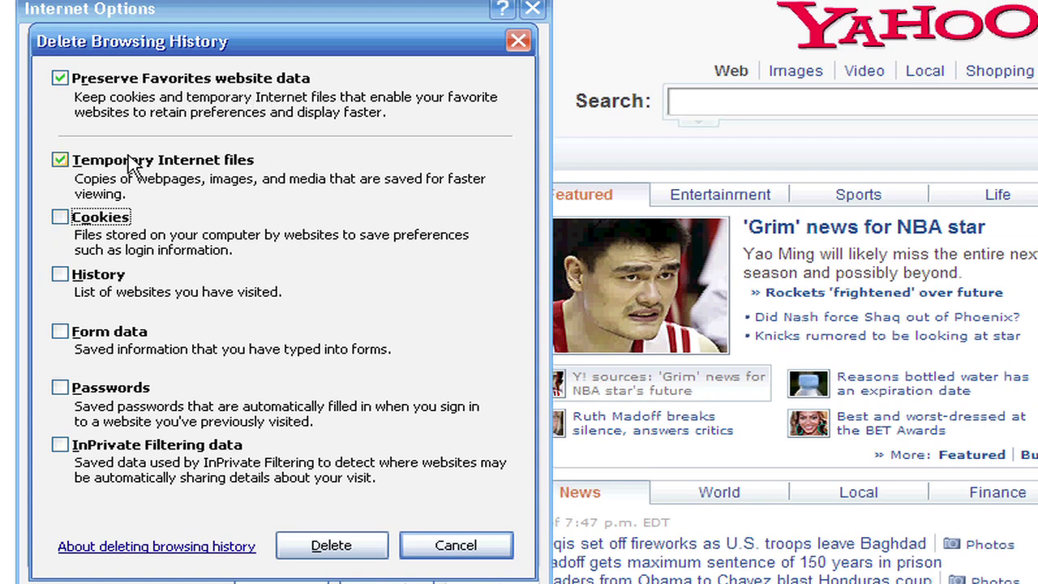
left_click(369, 554)
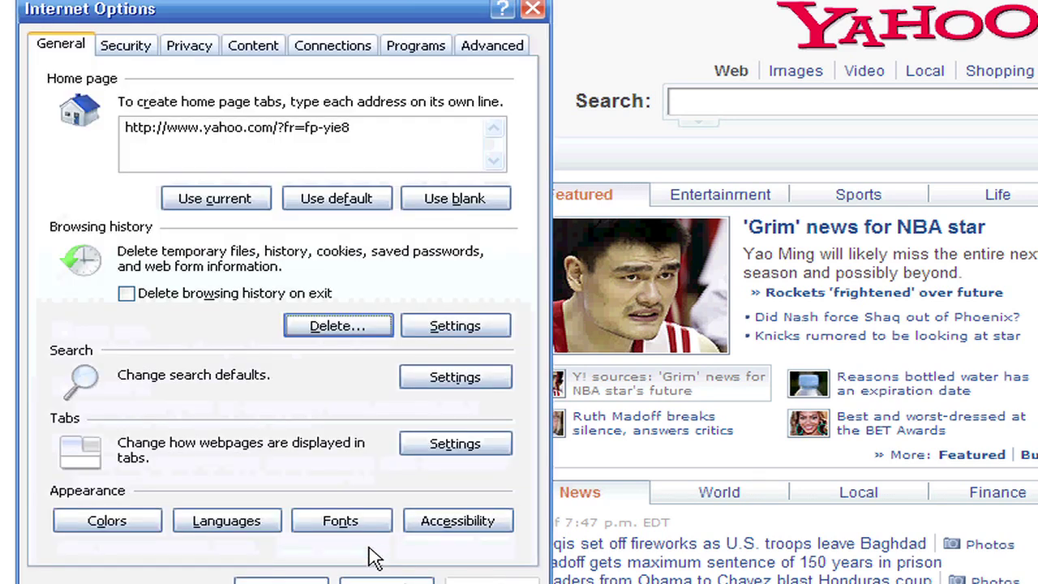
left_click(281, 581)
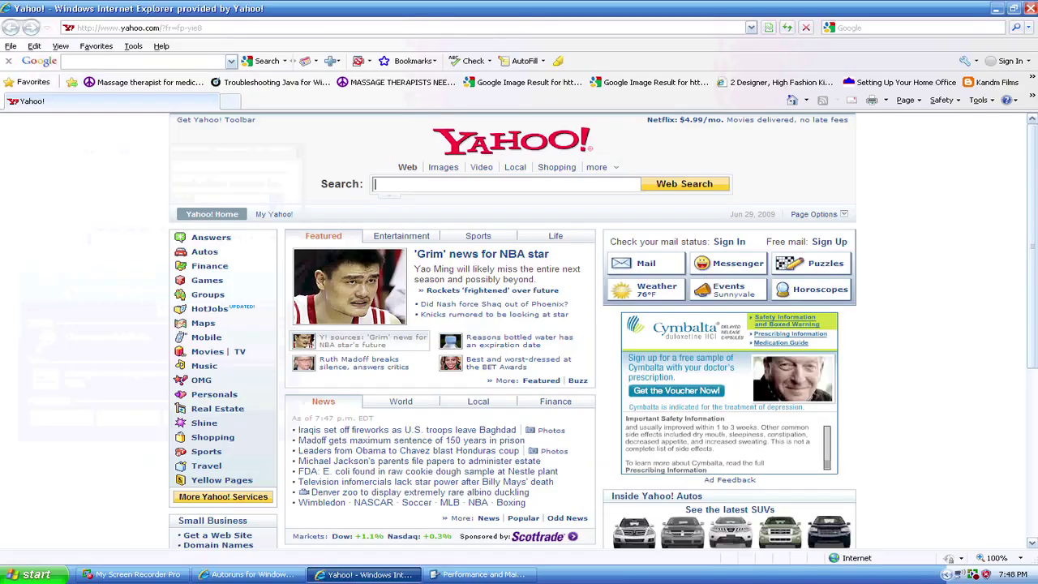
left_click(1031, 7)
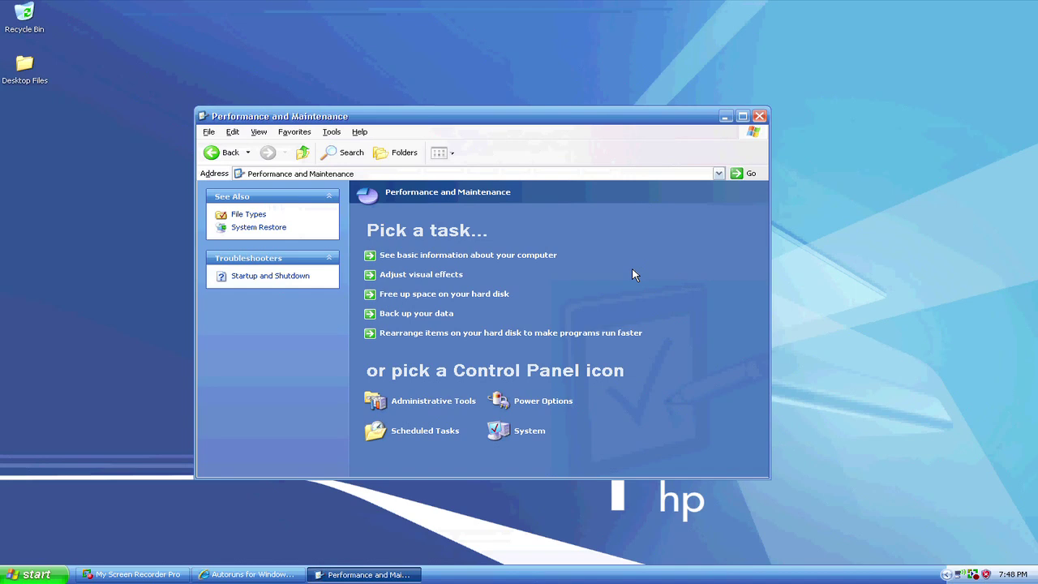
Close Performance and Maintenance and open Add or Remove Programs from the Control Panel.
left_click(759, 116)
left_click(31, 574)
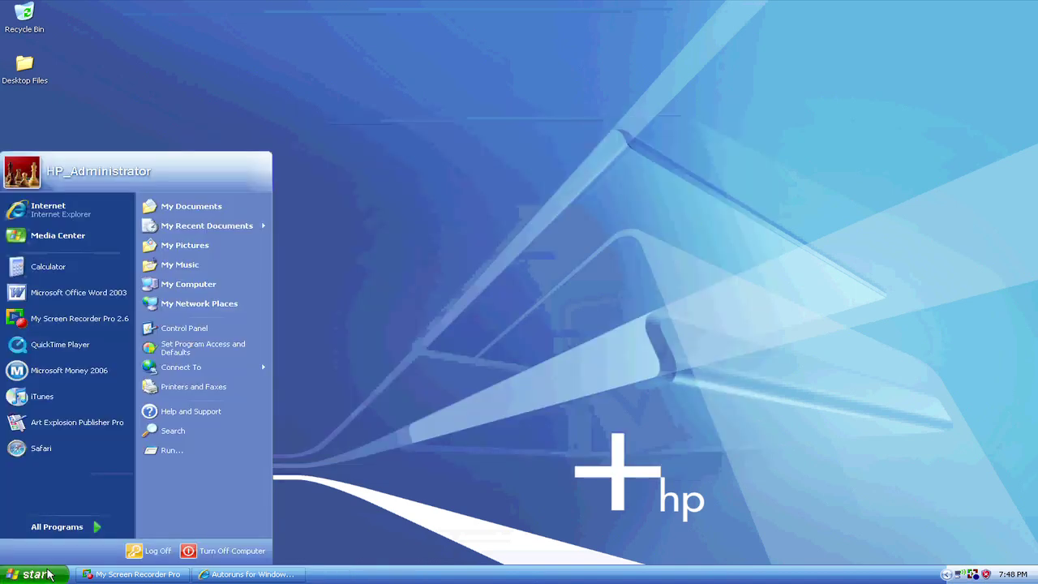
left_click(176, 328)
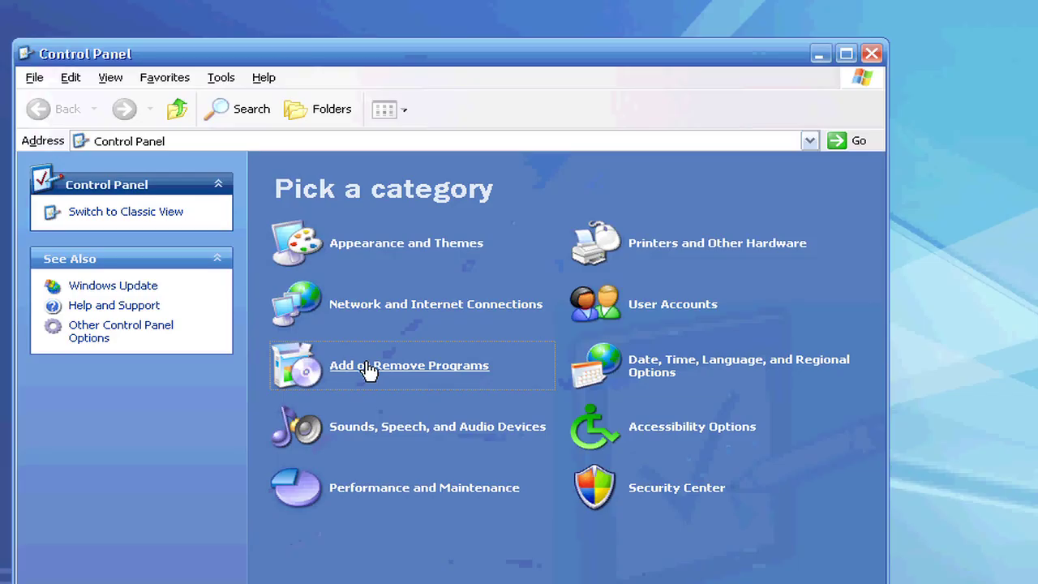
left_click(367, 366)
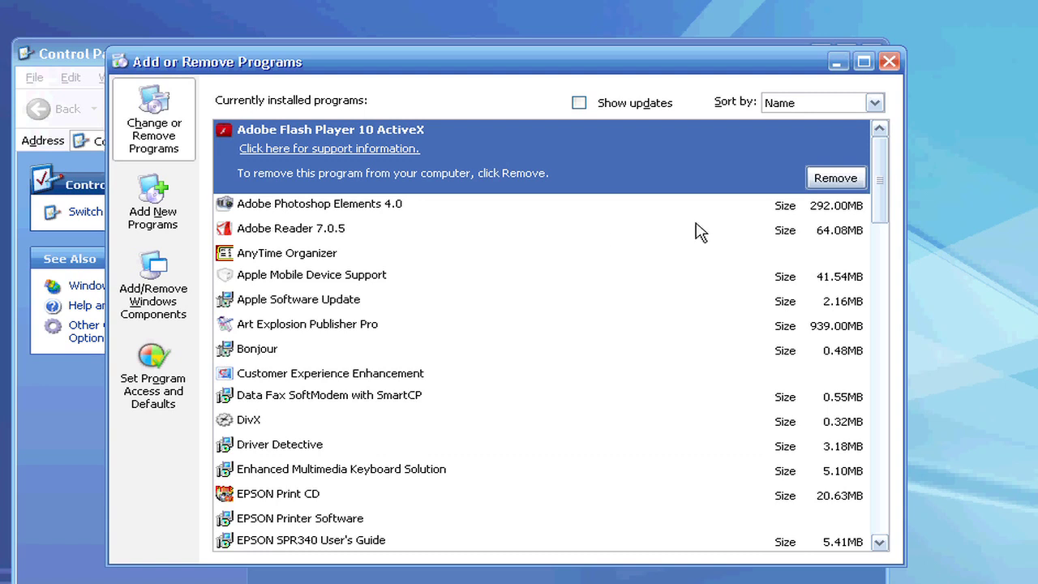
Scroll the installed programs list from Adobe Flash Player down to Vegas Pro 9.0.
scroll(699, 236, "down", 4)
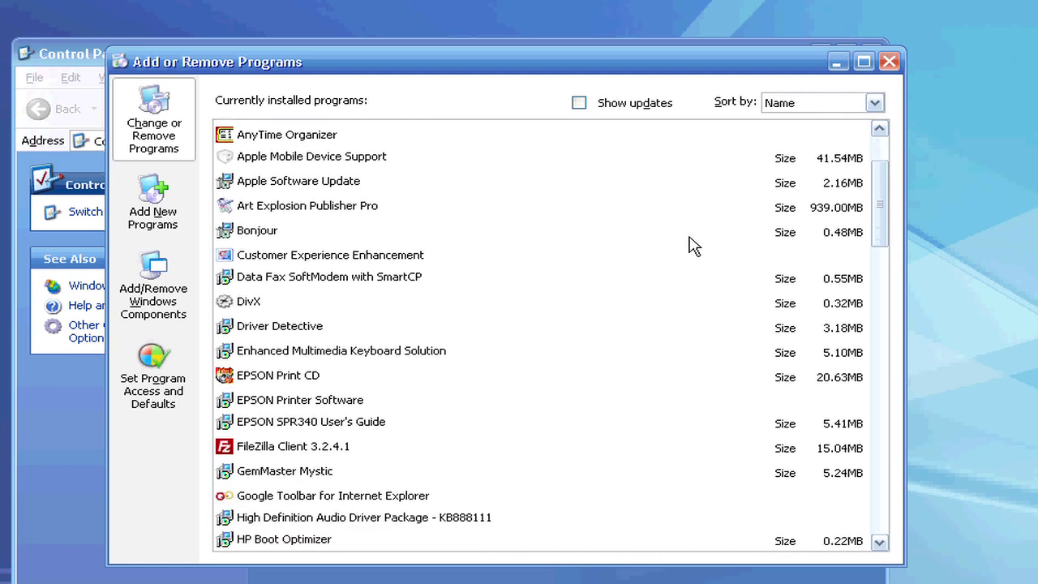
scroll(693, 250, "down", 3)
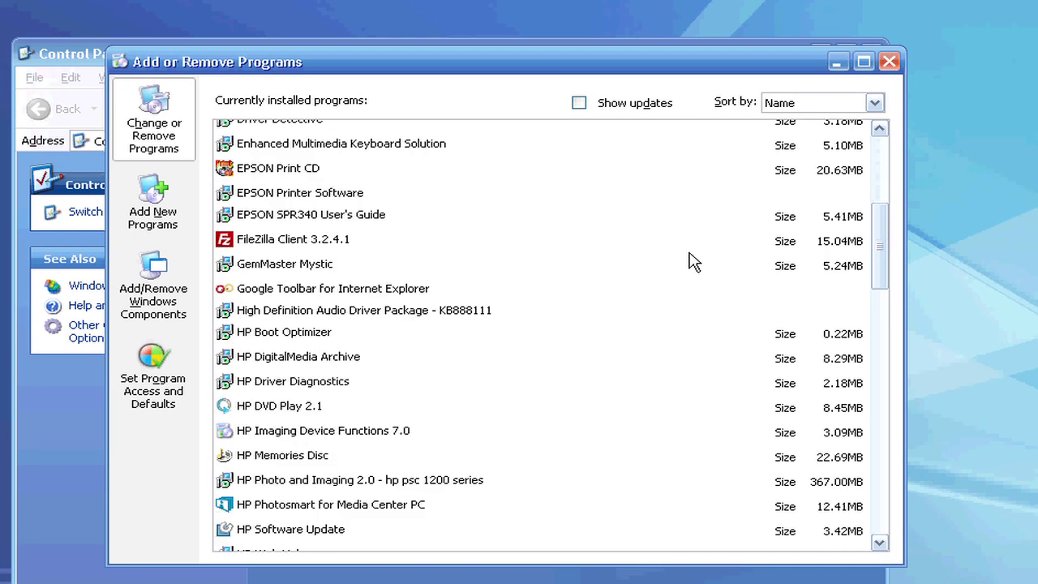
scroll(693, 261, "down", 1)
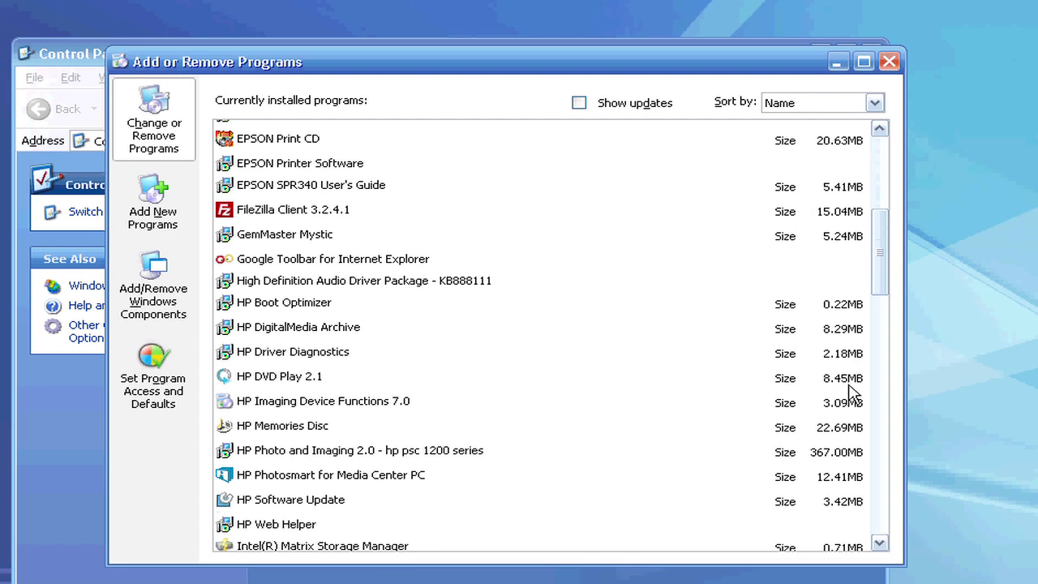
scroll(854, 395, "down", 1)
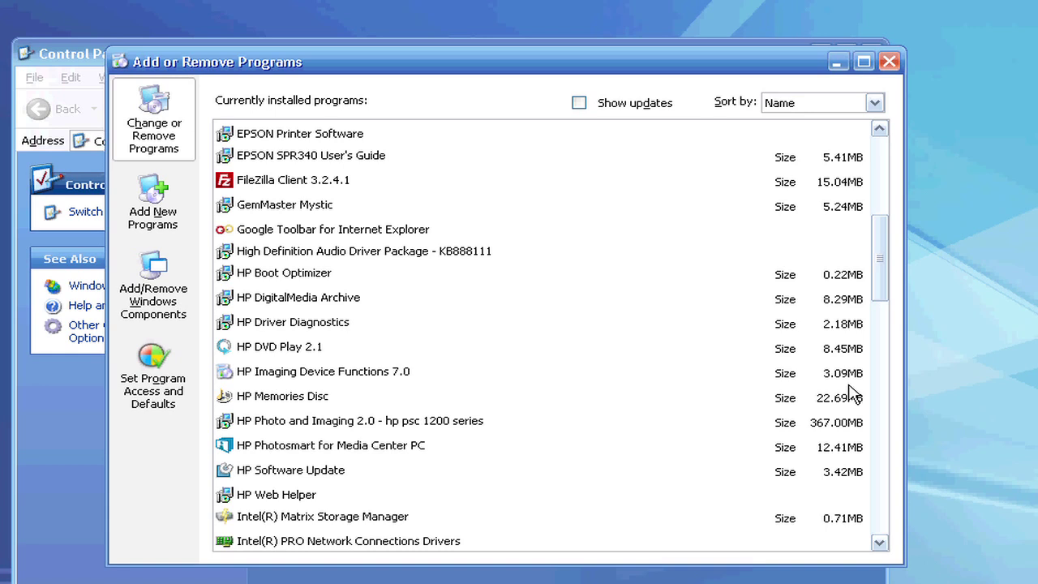
scroll(854, 395, "down", 3)
scroll(854, 393, "down", 2)
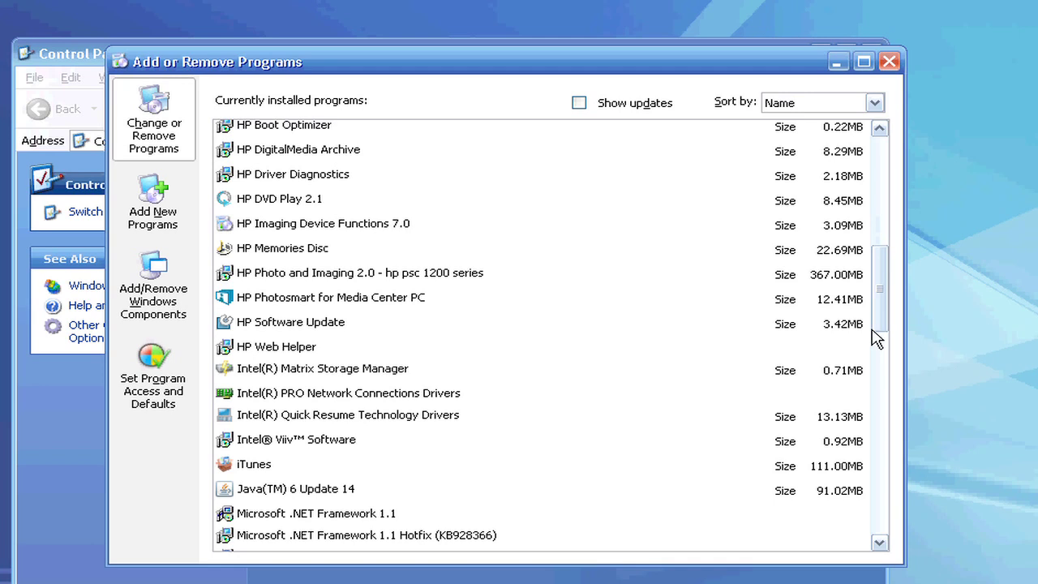
left_click_drag(878, 329, 880, 375)
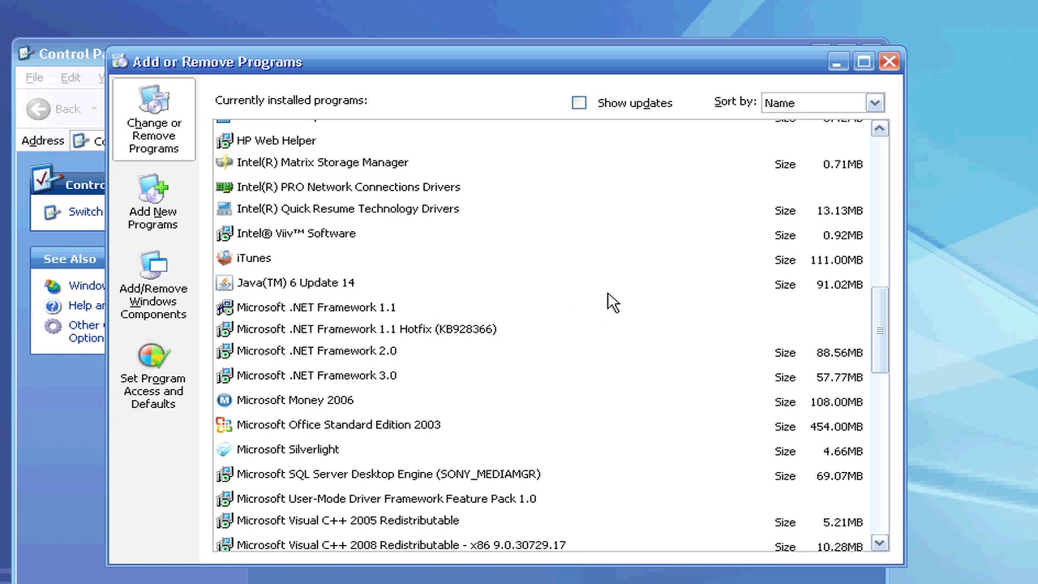
scroll(527, 347, "down", 1)
scroll(527, 349, "down", 3)
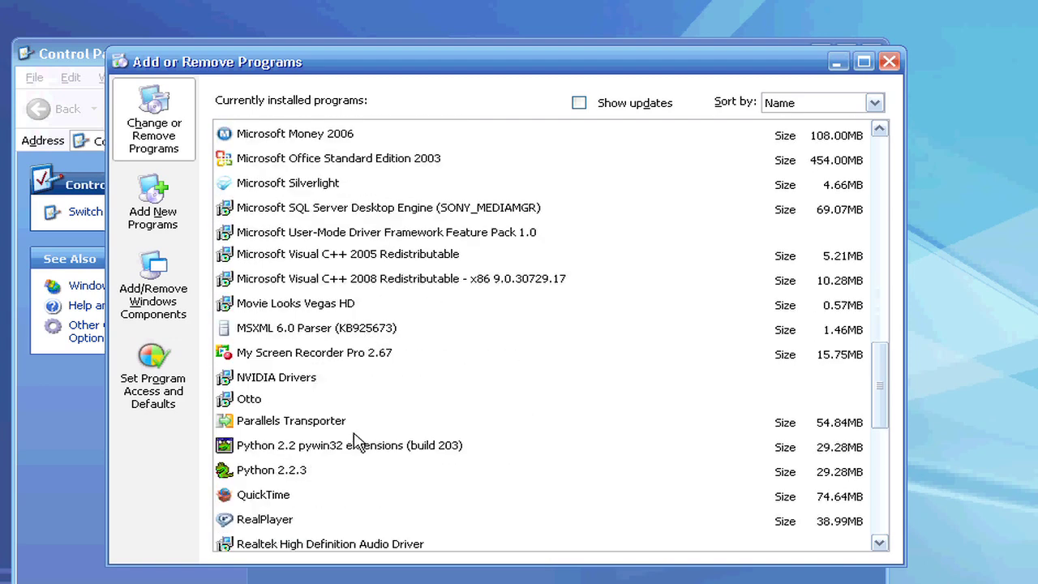
scroll(354, 502, "down", 2)
scroll(354, 514, "down", 2)
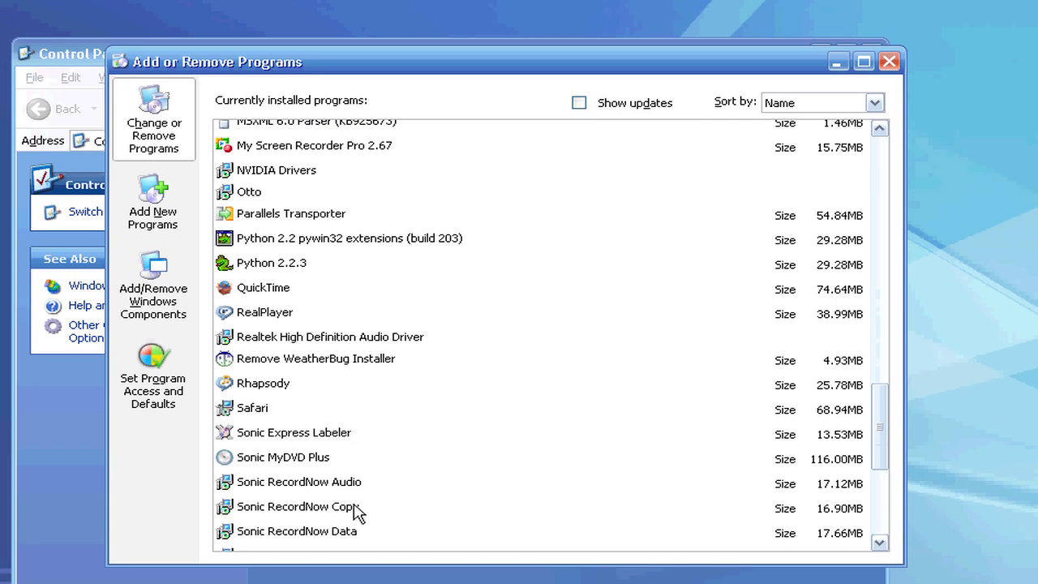
scroll(357, 511, "down", 2)
scroll(357, 513, "down", 1)
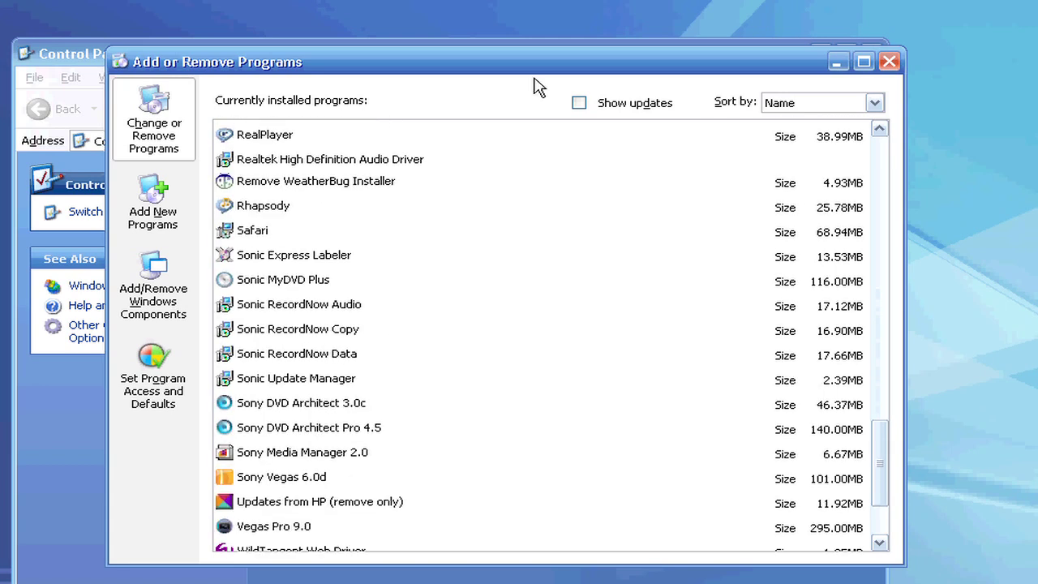
left_click(75, 578)
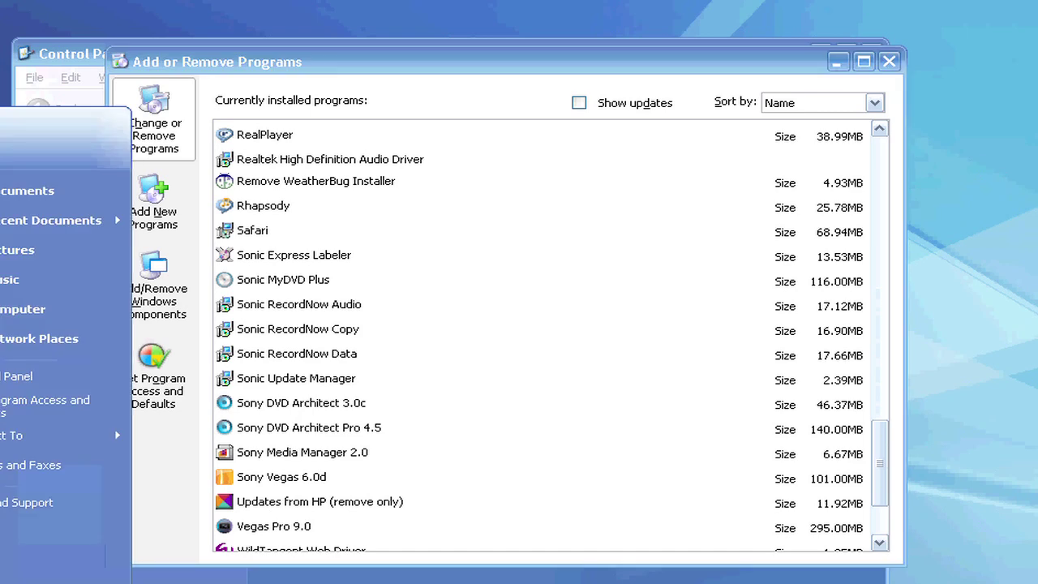
Browse from My Computer into HP_PAVILION (C:) and its Program Files folder.
left_click(32, 309)
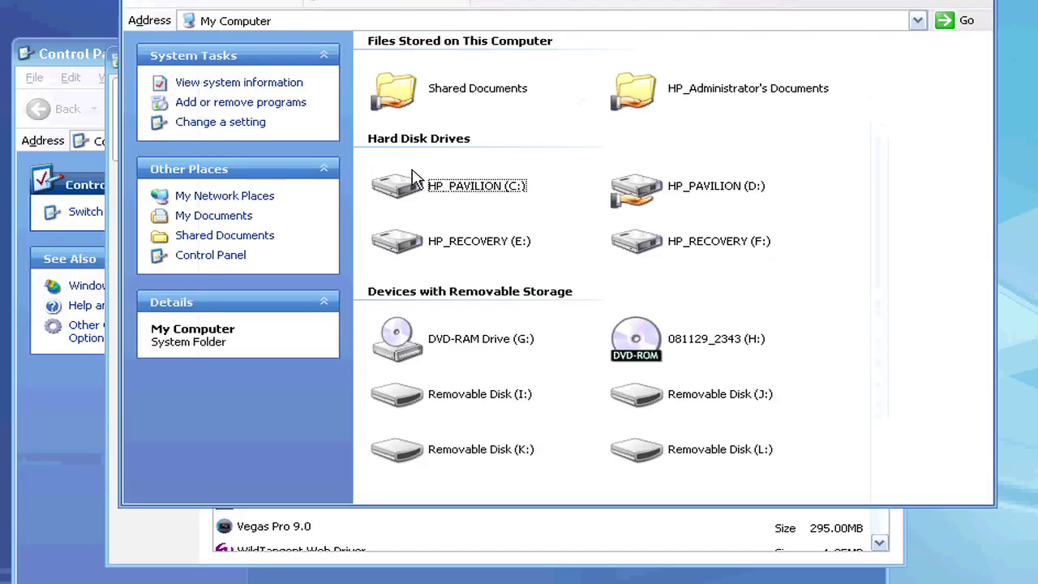
double_click(412, 195)
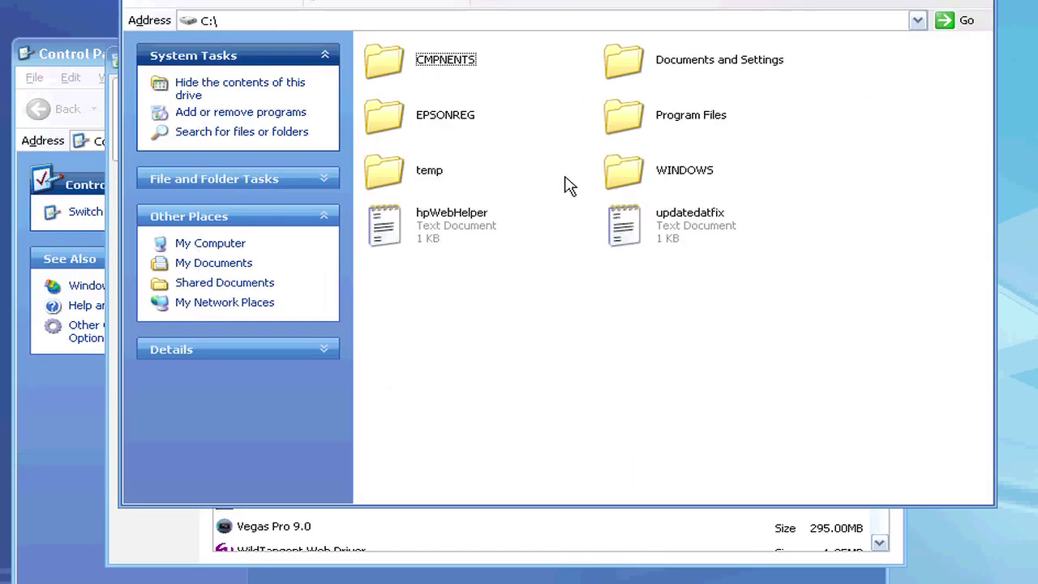
double_click(621, 120)
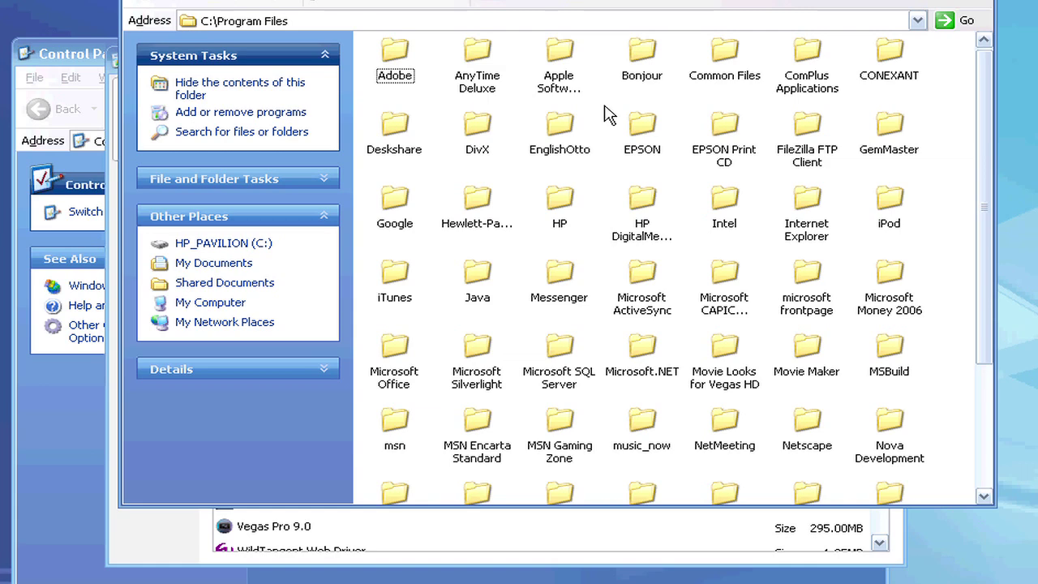
Open Task Manager, scroll its 63 processes down to System Idle Process, then move it aside.
key("ctrl+shift+Escape")
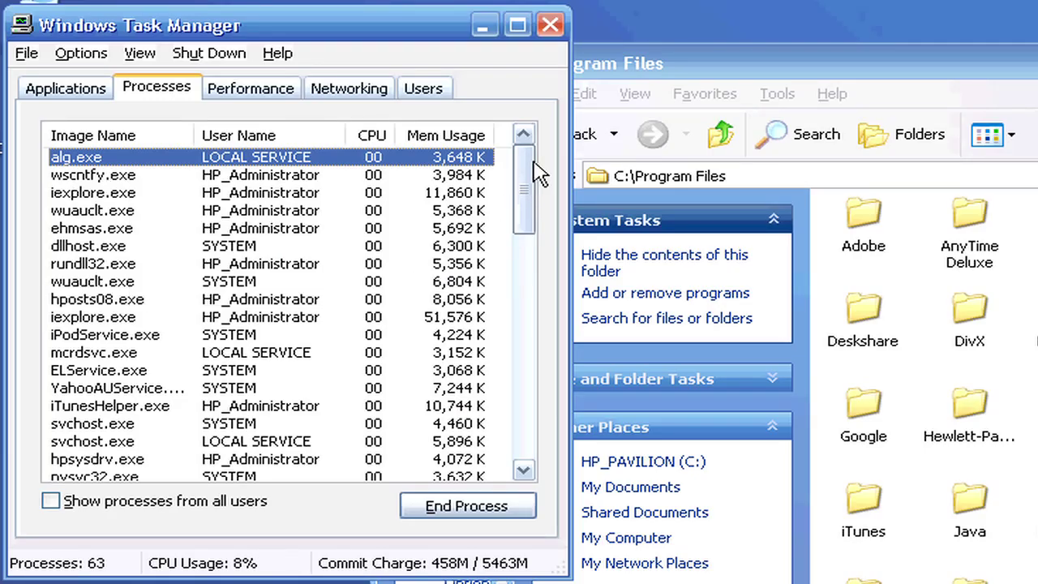
left_click_drag(525, 171, 535, 419)
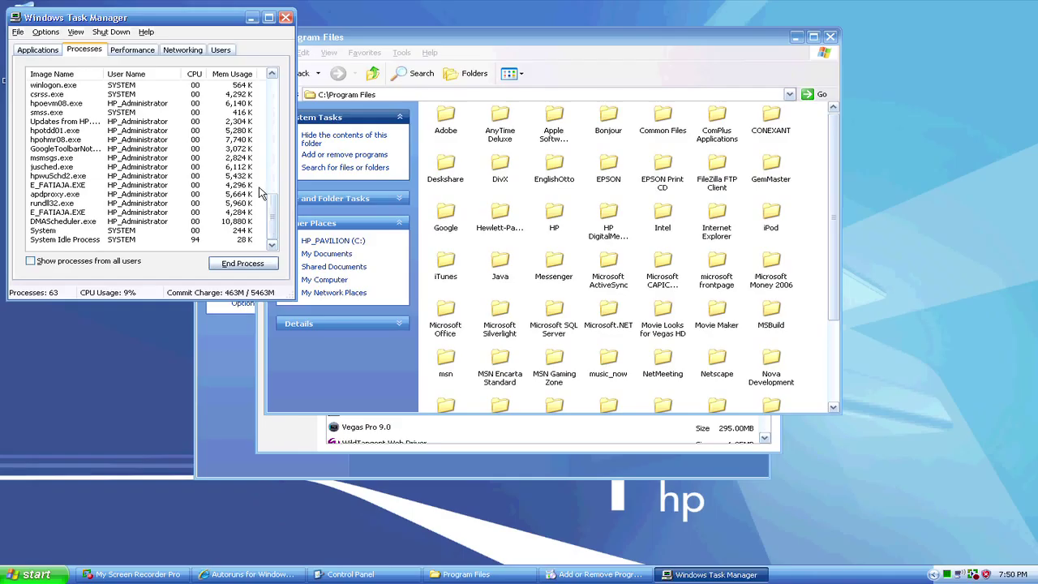
left_click_drag(486, 29, 798, 378)
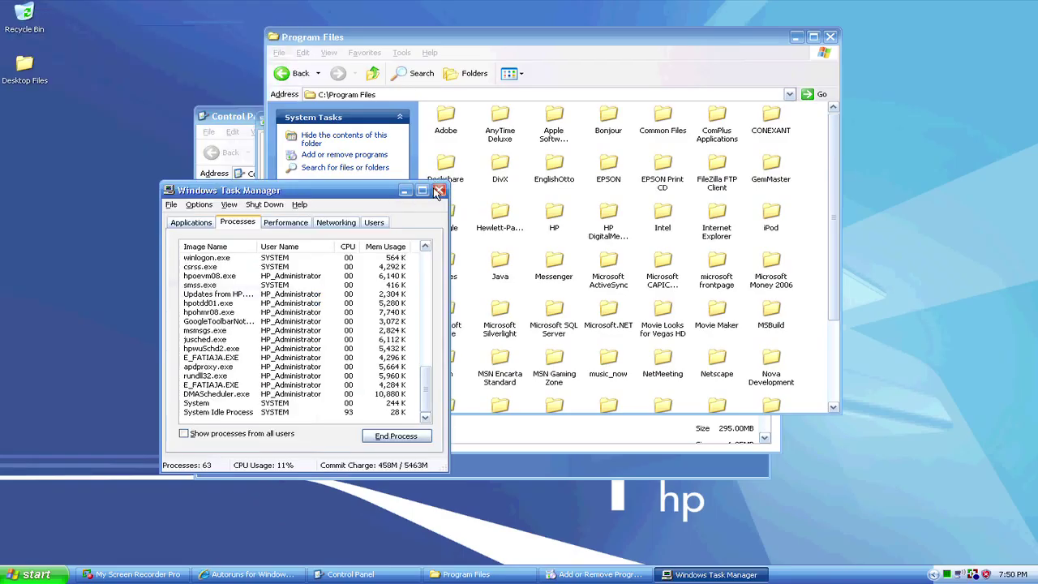
left_click(405, 190)
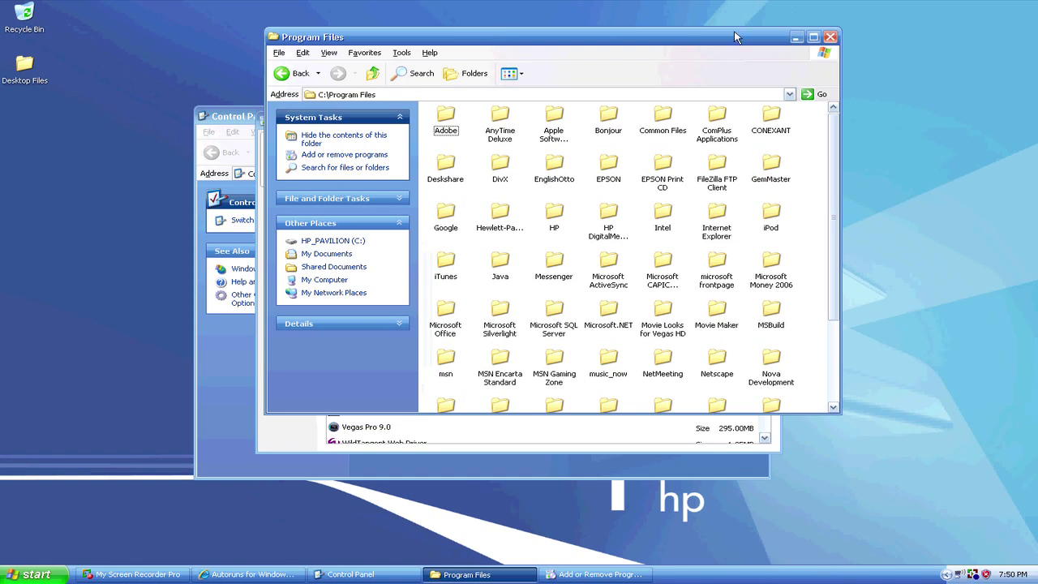
Shift the Program Files window down and switch to the Autoruns for Windows web page.
left_click_drag(734, 31, 734, 49)
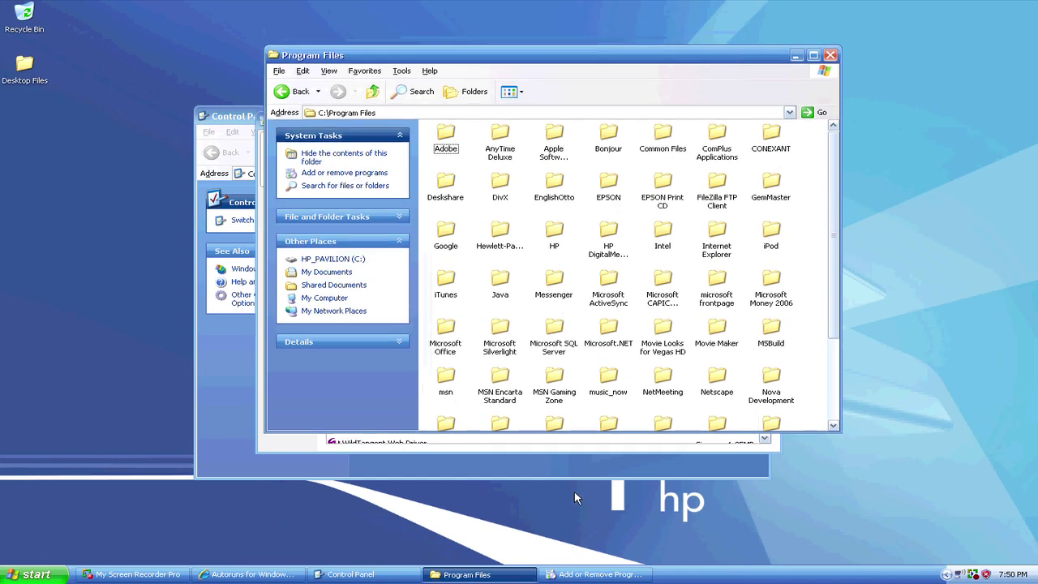
left_click(260, 574)
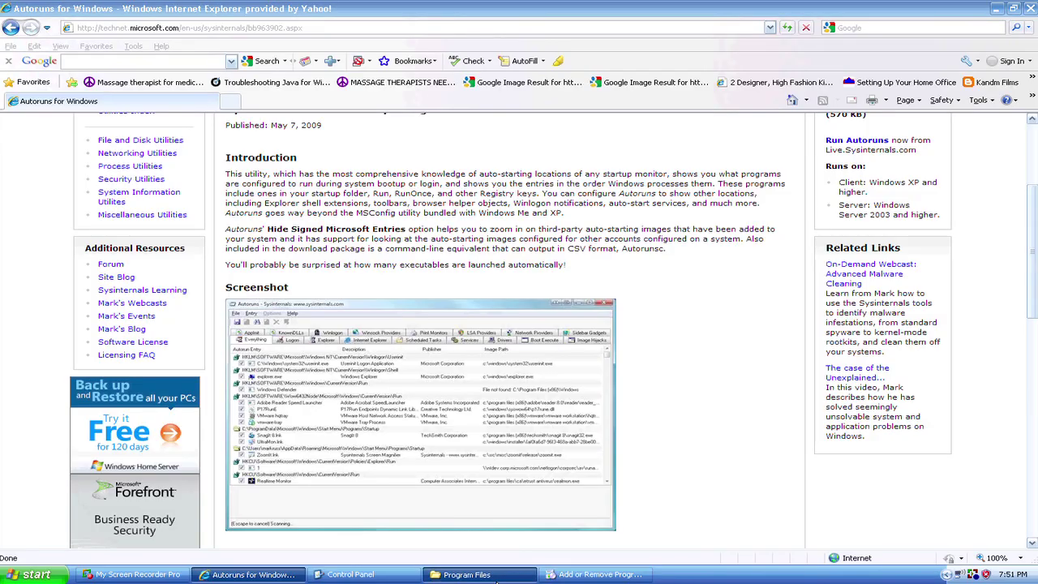
Switch back to the C:\Program Files window with Alt+Tab.
key("alt+Tab")
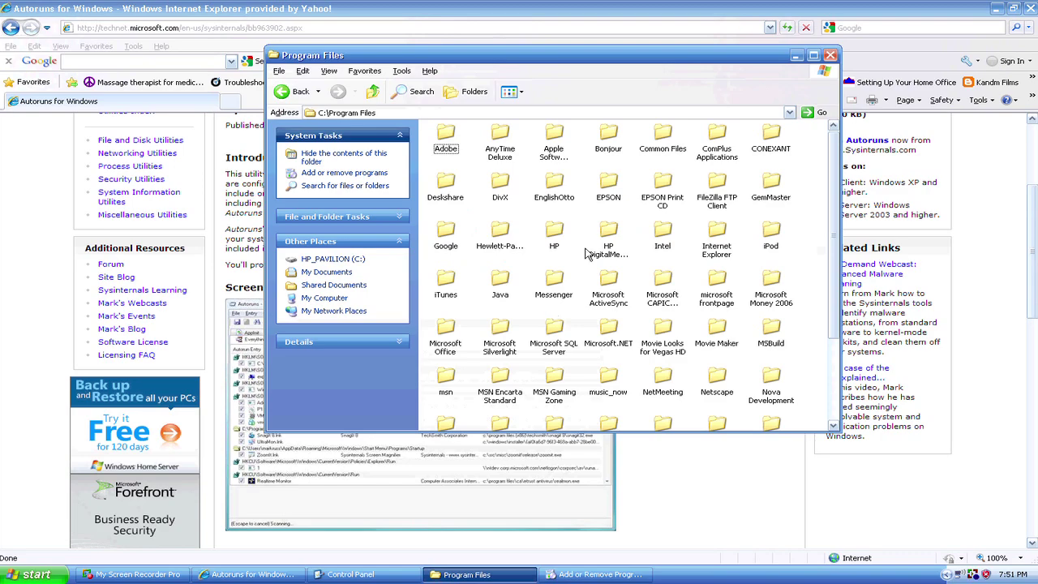